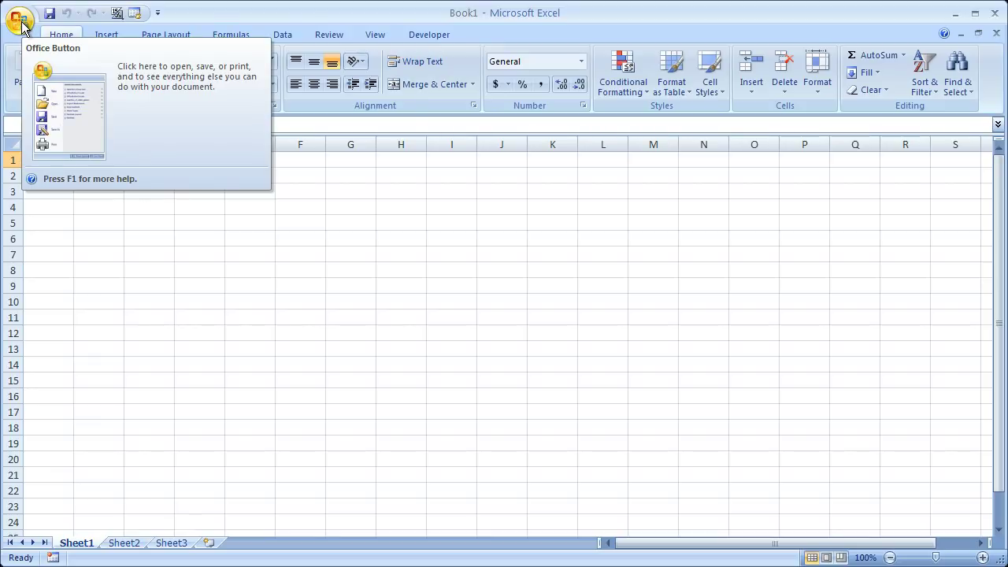
Step: Open the Add-Ins page of Excel Options from the Office Button menu
{"action": "left_click", "coordinate": [21, 23]}
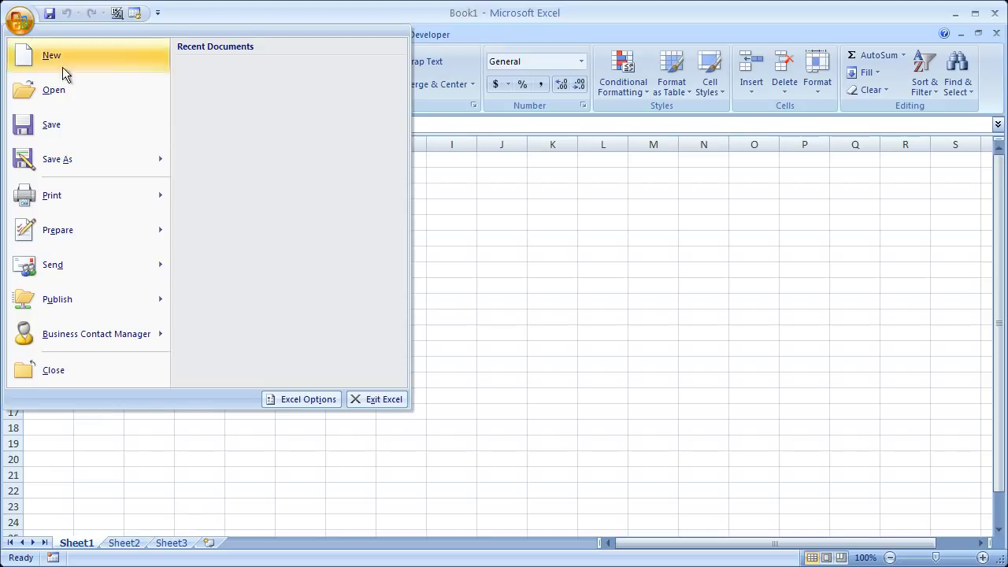
{"action": "left_click", "coordinate": [291, 396]}
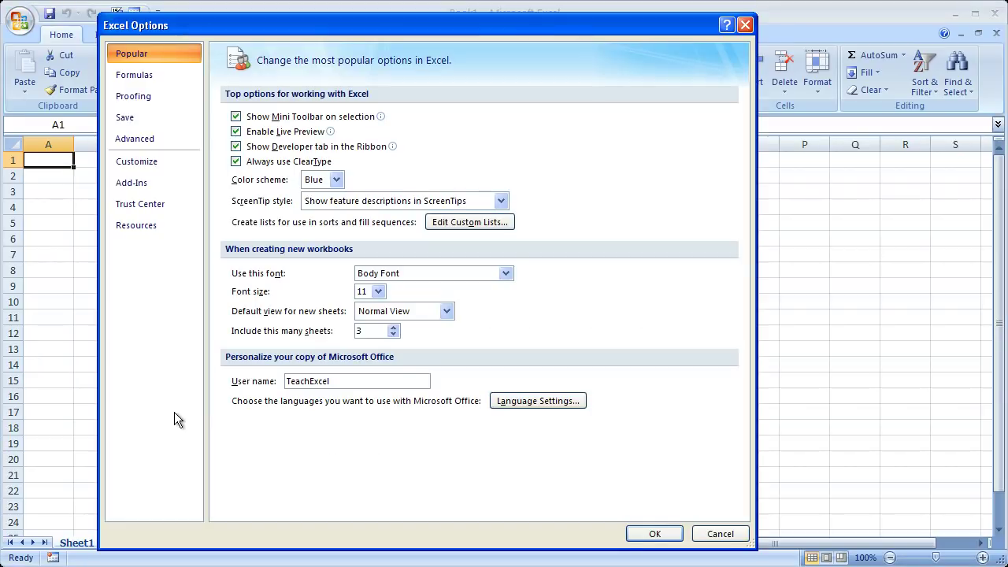
{"action": "left_click", "coordinate": [172, 182]}
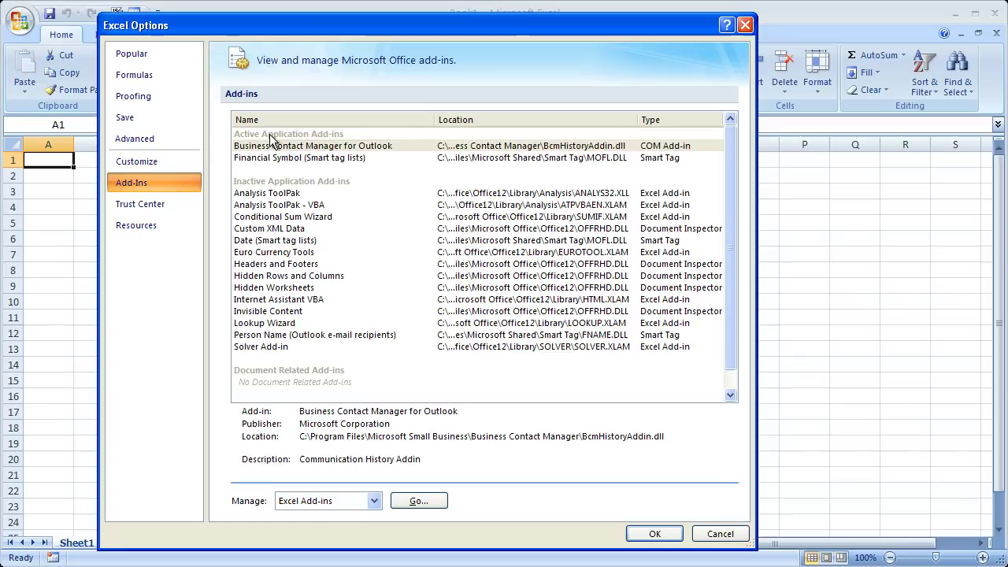
Step: Review details of the listed add-ins, from Business Contact Manager through Analysis ToolPak and Headers and Footers
{"action": "left_click", "coordinate": [316, 148]}
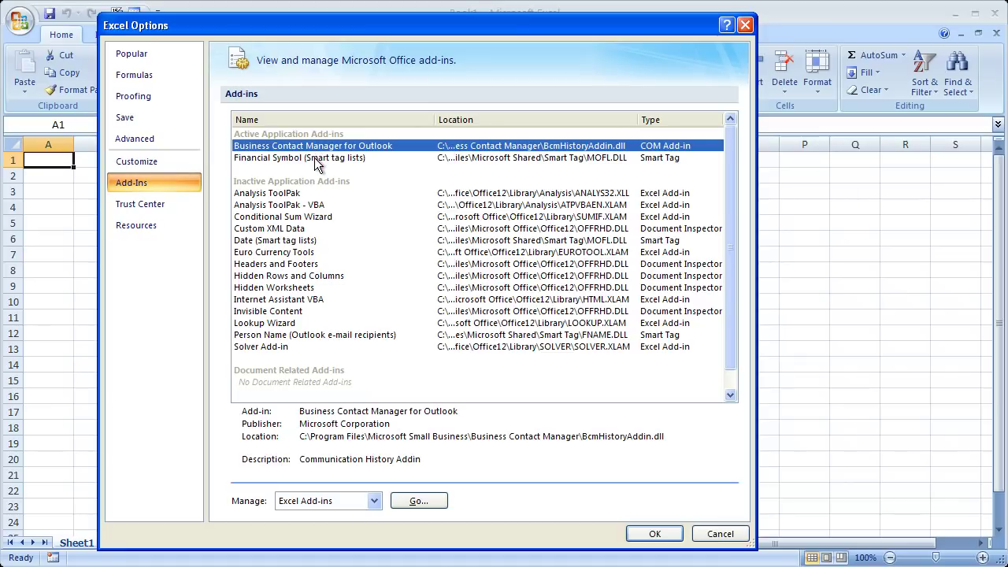
{"action": "left_click", "coordinate": [316, 160]}
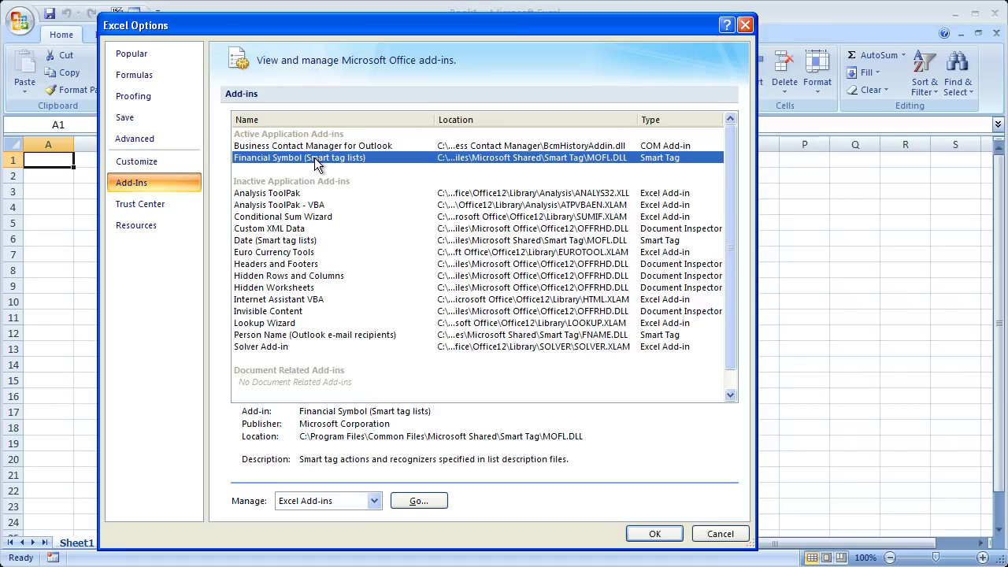
{"action": "left_click", "coordinate": [289, 194]}
{"action": "left_click", "coordinate": [287, 206]}
{"action": "left_click", "coordinate": [284, 218]}
{"action": "left_click", "coordinate": [287, 229]}
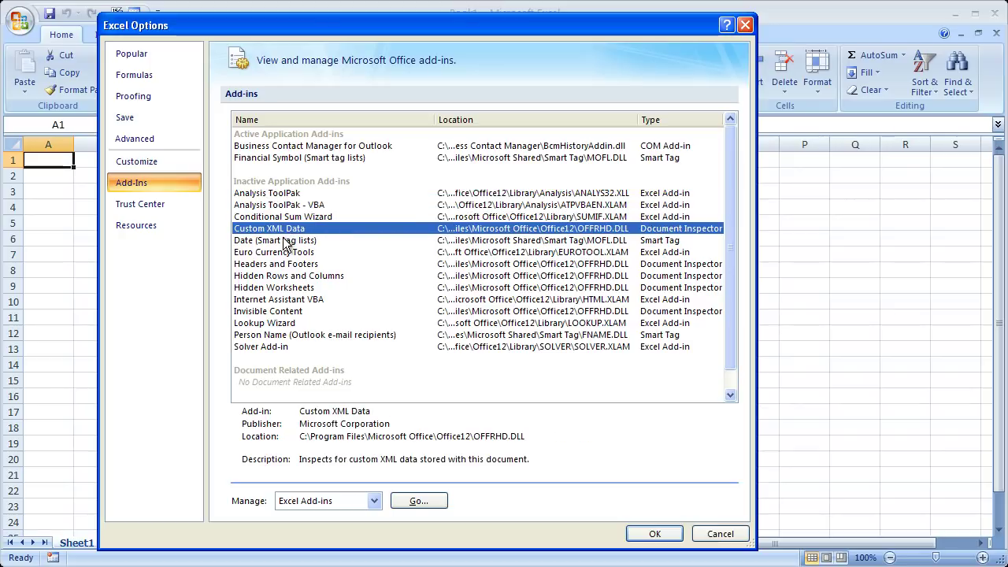
{"action": "left_click", "coordinate": [287, 240]}
{"action": "left_click", "coordinate": [285, 264]}
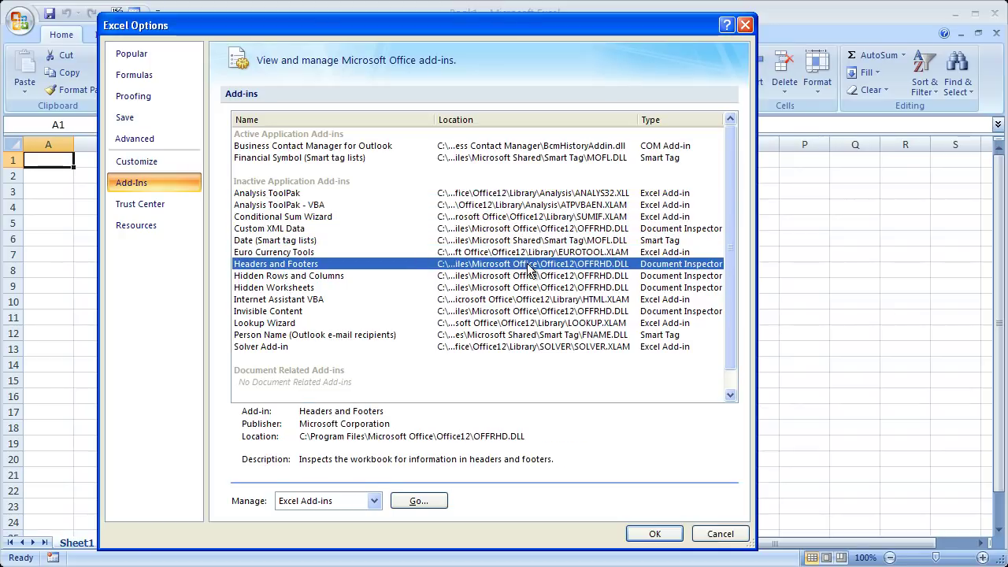
{"action": "left_click", "coordinate": [671, 195]}
{"action": "left_click", "coordinate": [670, 206]}
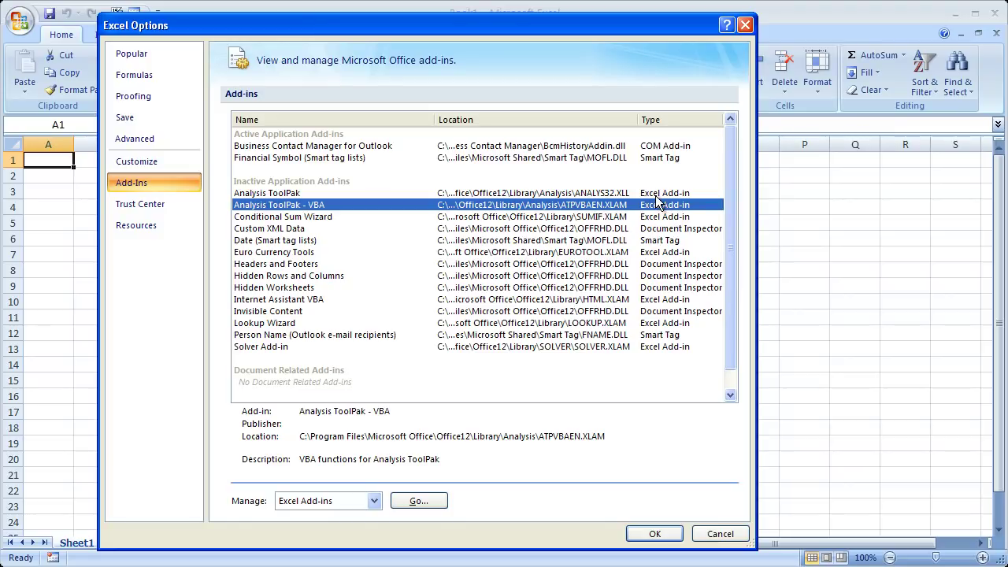
Step: Keep Manage set to Excel Add-ins and open the Add-Ins dialog with Go
{"action": "left_click", "coordinate": [375, 501]}
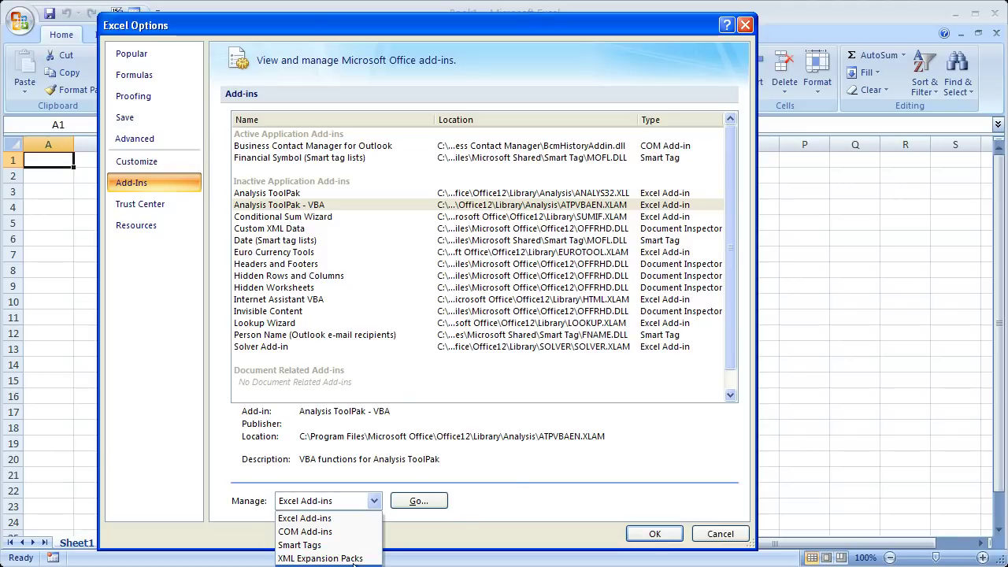
{"action": "left_click", "coordinate": [535, 475]}
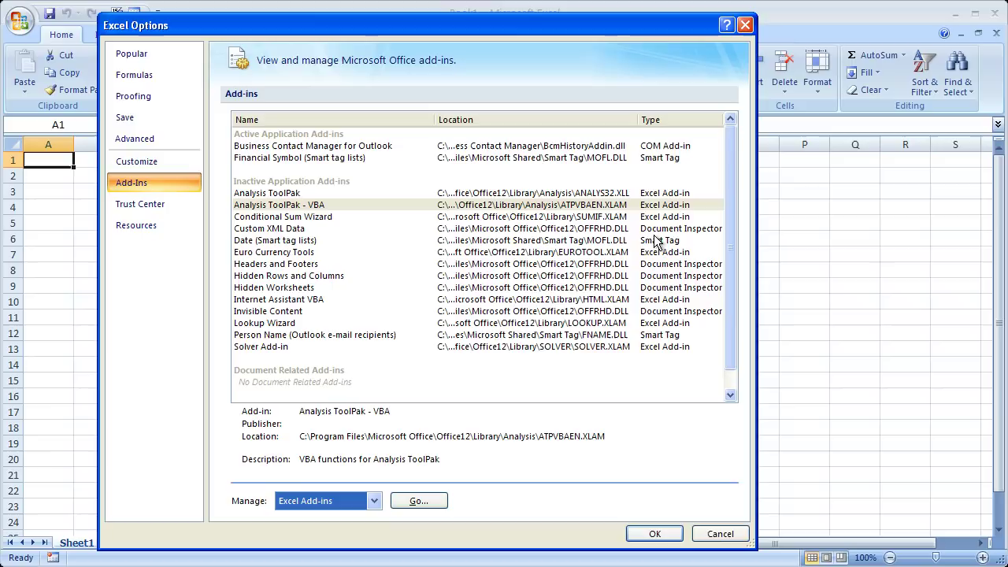
{"action": "left_click", "coordinate": [294, 194]}
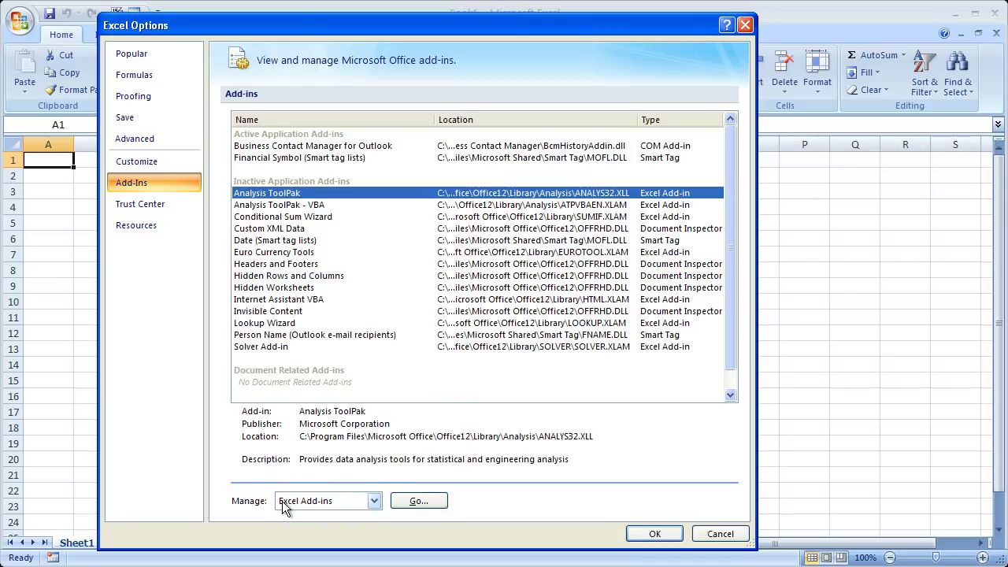
{"action": "left_click", "coordinate": [431, 503]}
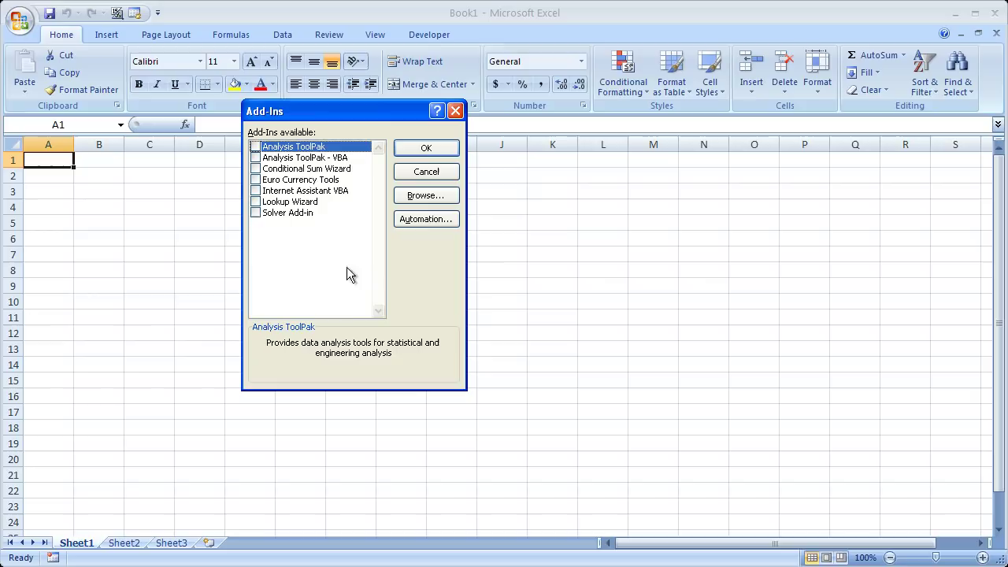
Step: Read the descriptions of Analysis ToolPak - VBA, Conditional Sum Wizard, Euro Currency Tools, Lookup Wizard and Solver
{"action": "left_click", "coordinate": [319, 159]}
{"action": "left_click", "coordinate": [331, 169]}
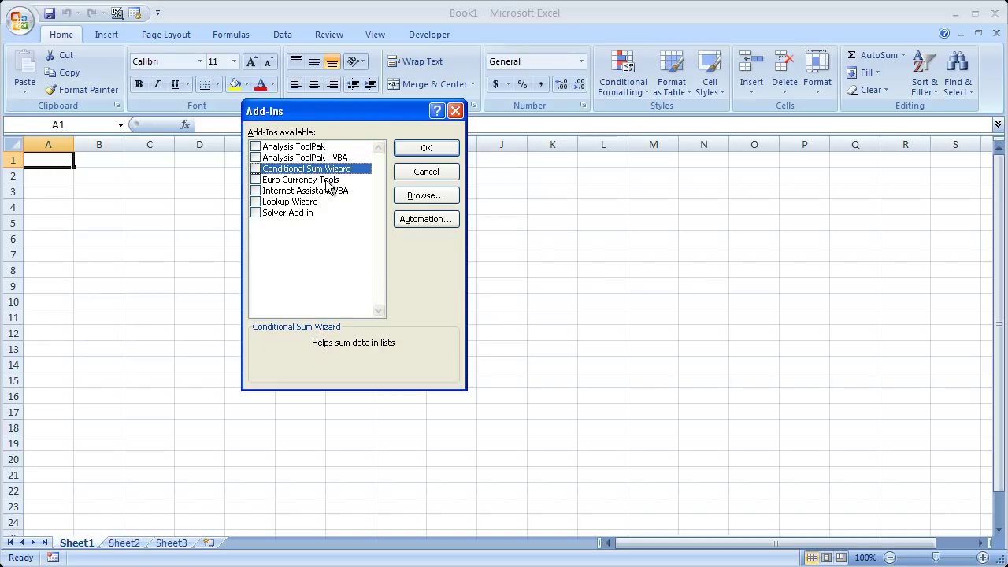
{"action": "left_click", "coordinate": [327, 183]}
{"action": "left_click", "coordinate": [329, 193]}
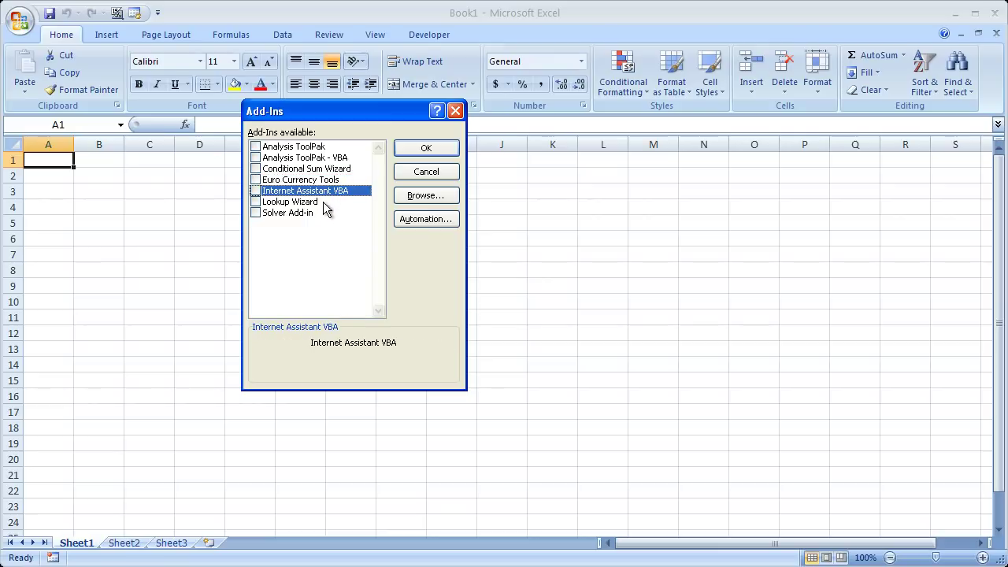
{"action": "left_click", "coordinate": [312, 202]}
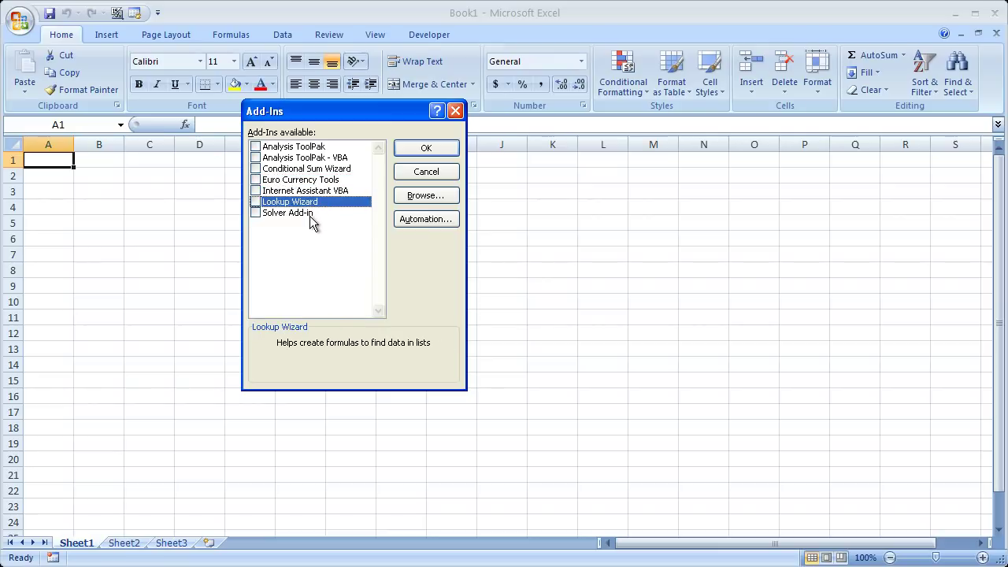
{"action": "left_click", "coordinate": [309, 213]}
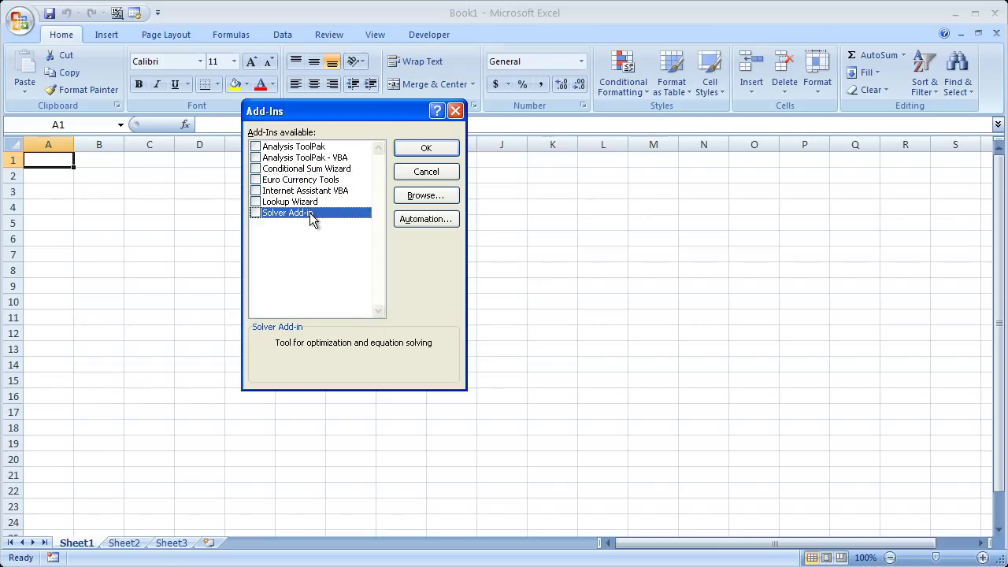
Step: Enable Solver Add-in, Analysis ToolPak and Analysis ToolPak - VBA, then confirm with OK
{"action": "left_click", "coordinate": [255, 214]}
{"action": "left_click", "coordinate": [256, 147]}
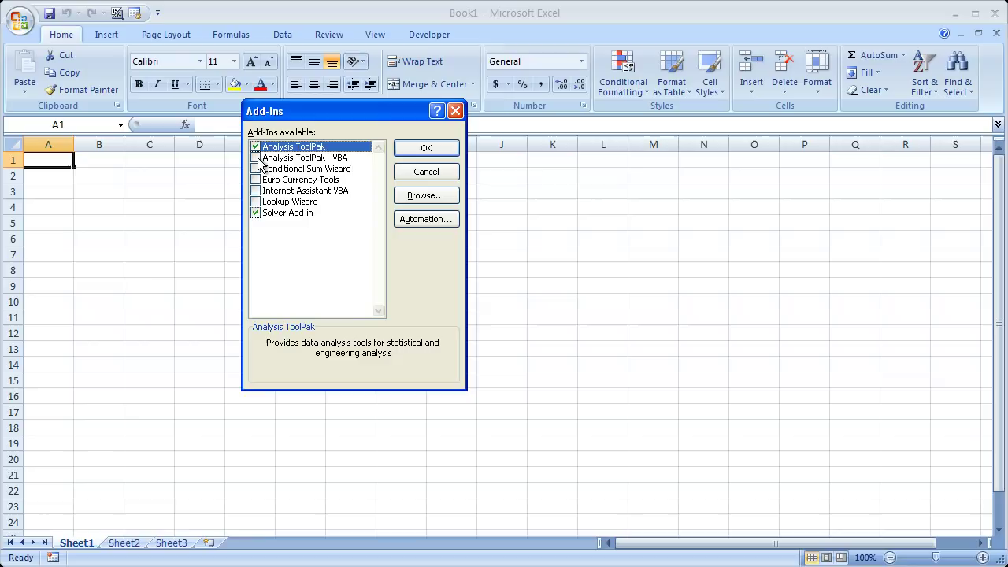
{"action": "left_click", "coordinate": [256, 159]}
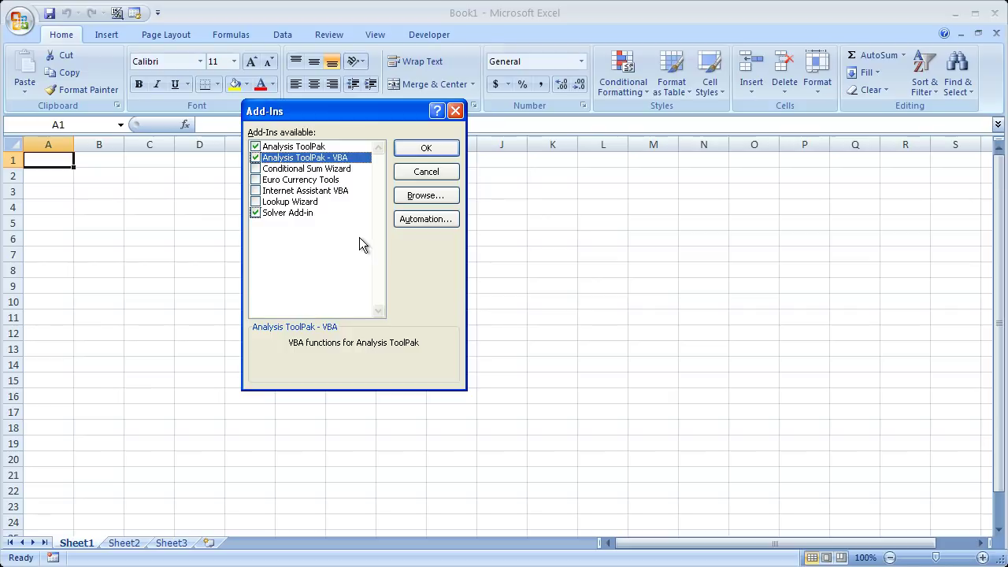
{"action": "left_click", "coordinate": [420, 149]}
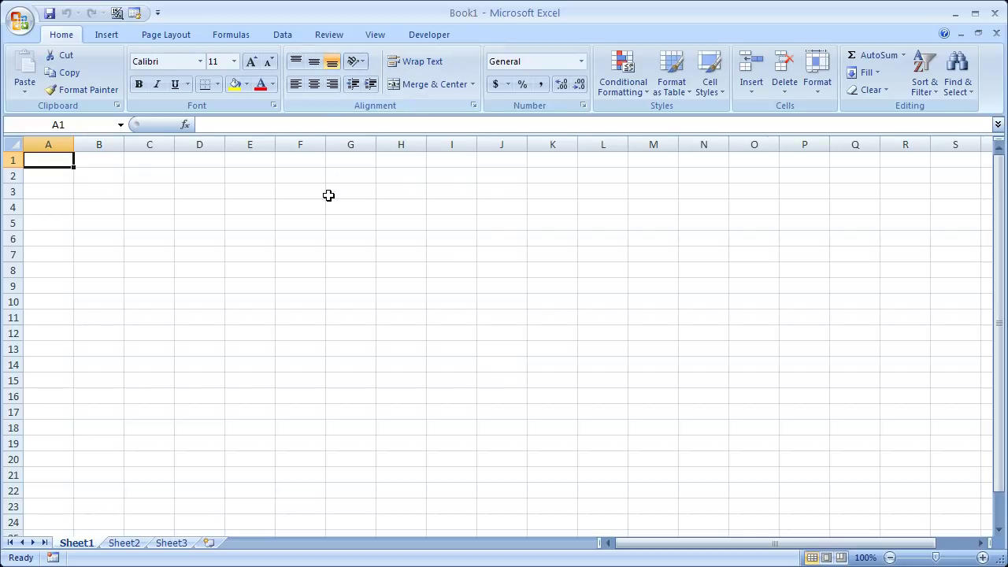
Step: Launch Solver from the Data tab, then close it without solving
{"action": "left_click", "coordinate": [285, 37]}
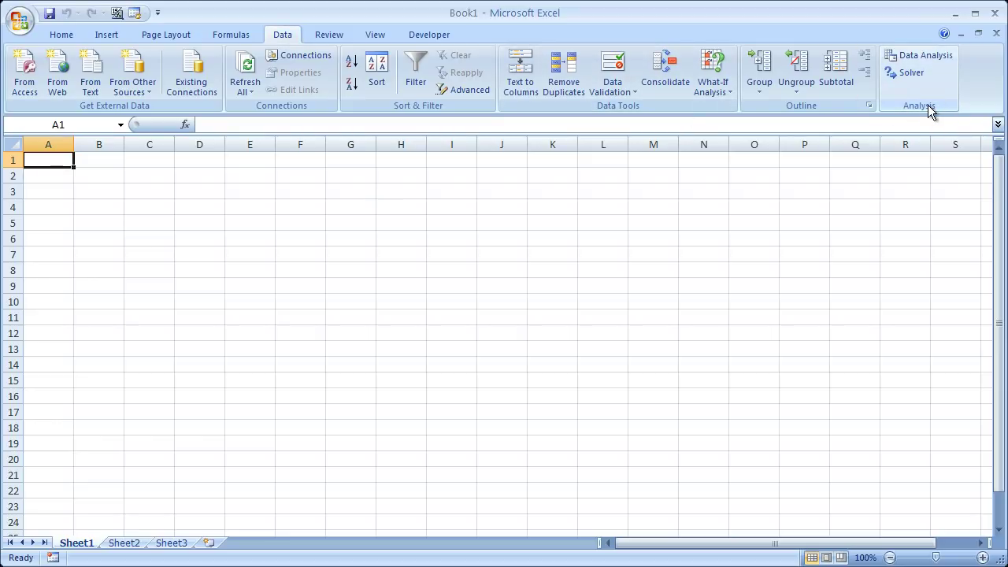
{"action": "left_click", "coordinate": [906, 73]}
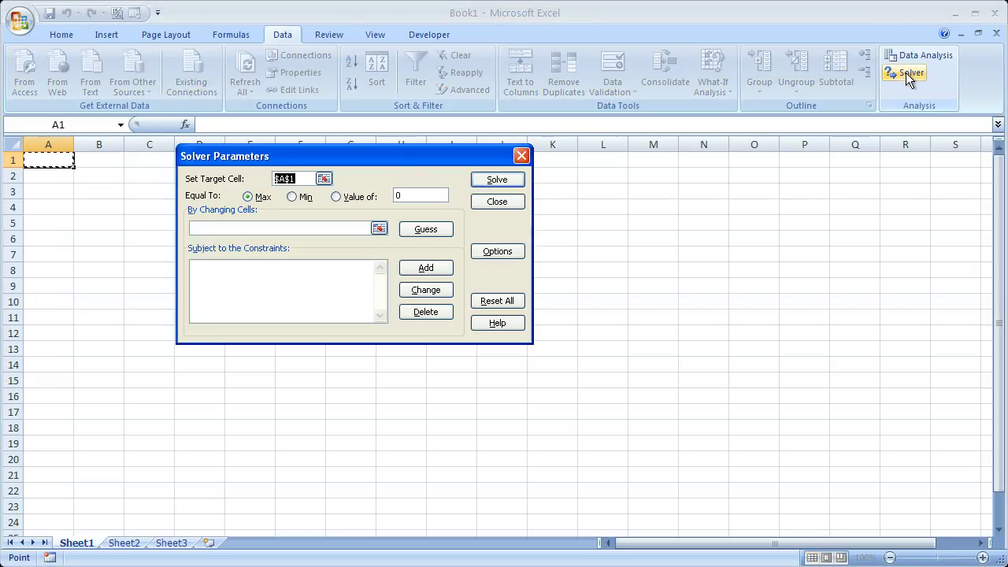
{"action": "left_click", "coordinate": [520, 157]}
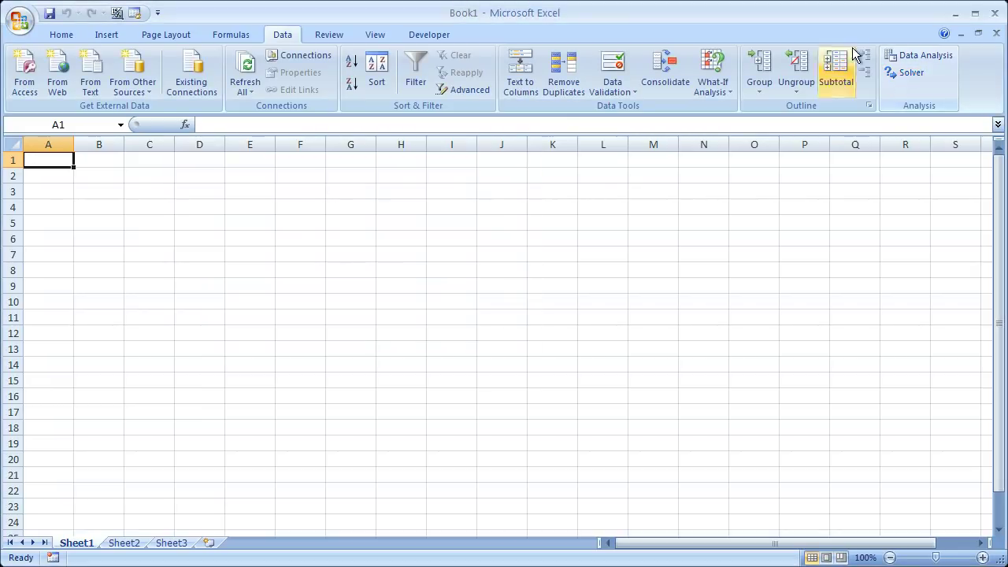
Step: Browse the Data Analysis tools such as Regression, Sampling and t-Tests, then close the list
{"action": "left_click", "coordinate": [916, 56]}
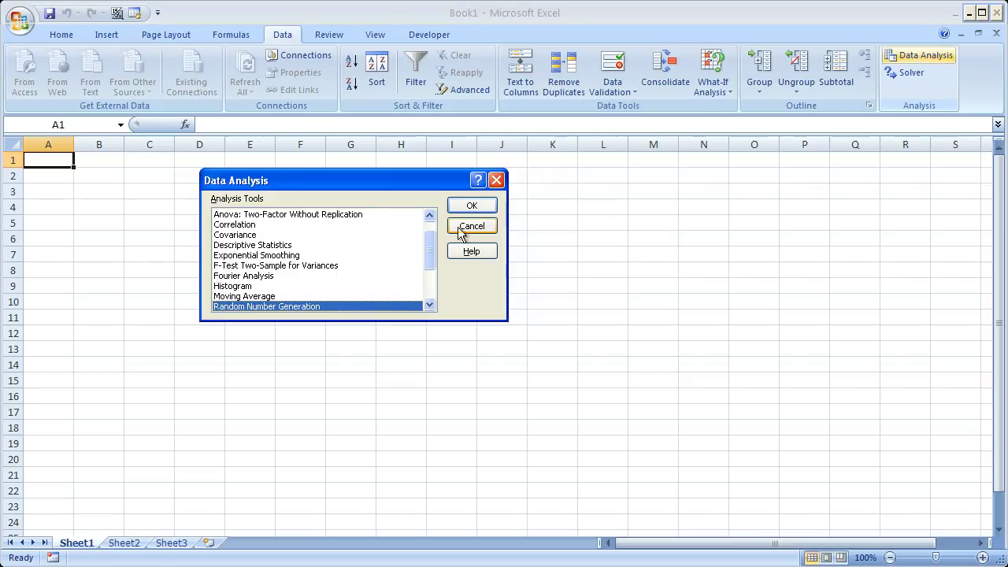
{"action": "left_click_drag", "start_coordinate": [427, 249], "coordinate": [428, 276]}
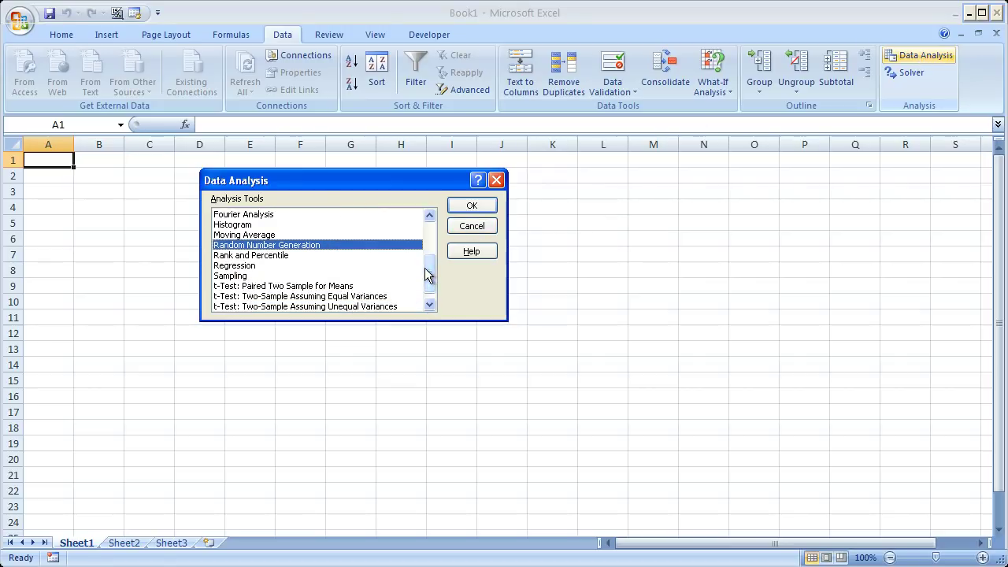
{"action": "left_click", "coordinate": [227, 267]}
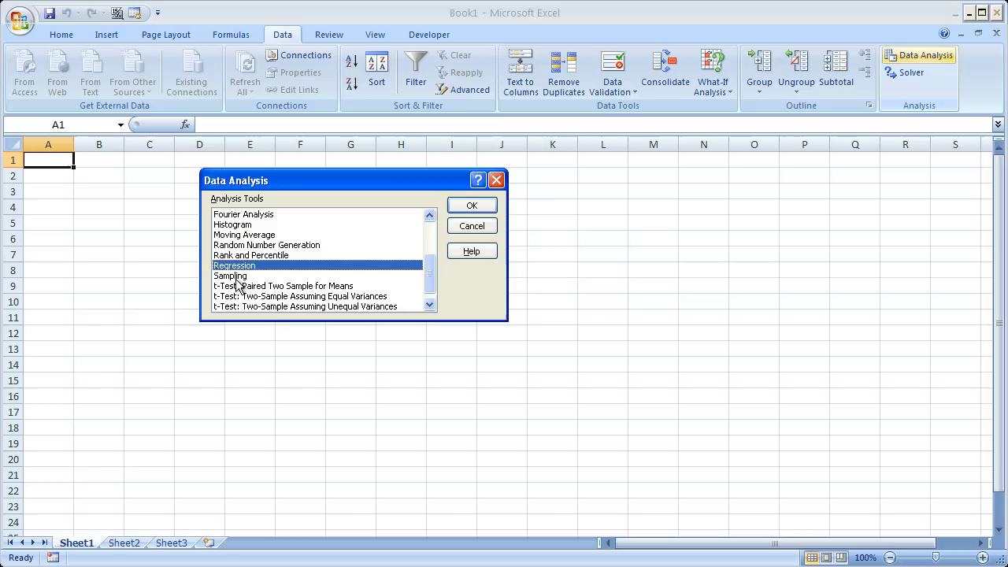
{"action": "left_click", "coordinate": [238, 277]}
{"action": "left_click", "coordinate": [238, 285]}
{"action": "left_click", "coordinate": [272, 306]}
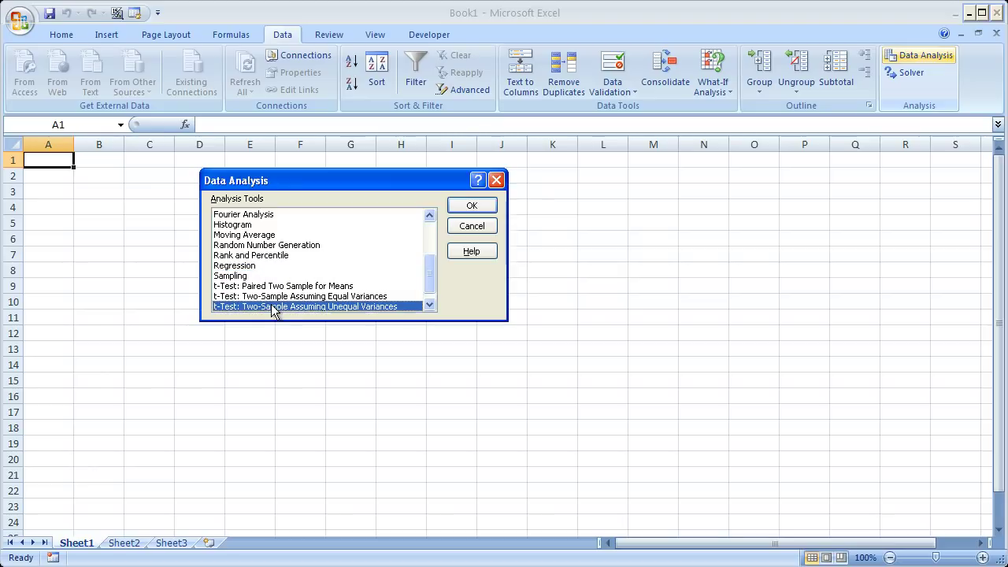
{"action": "left_click_drag", "start_coordinate": [430, 268], "coordinate": [434, 227]}
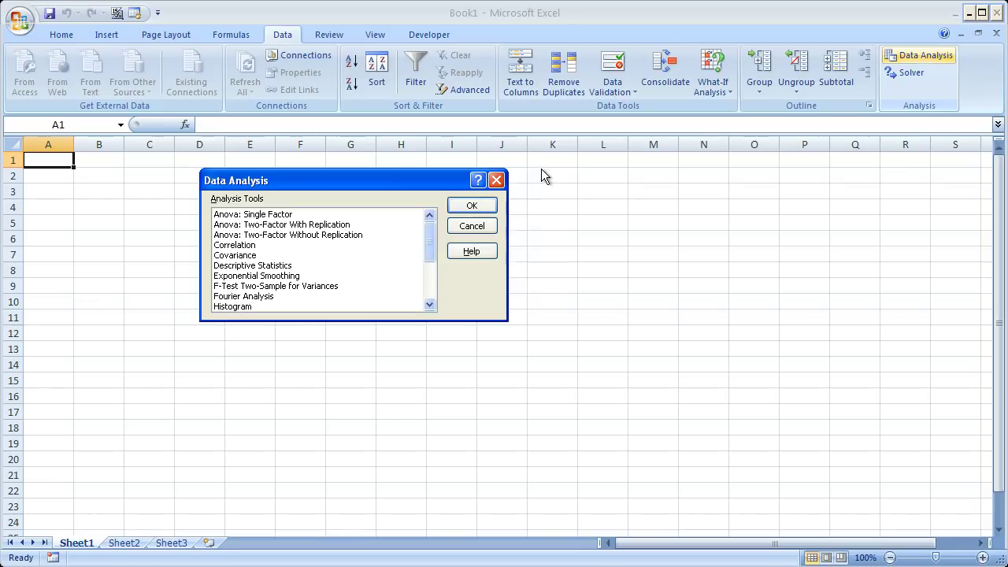
{"action": "left_click", "coordinate": [497, 180]}
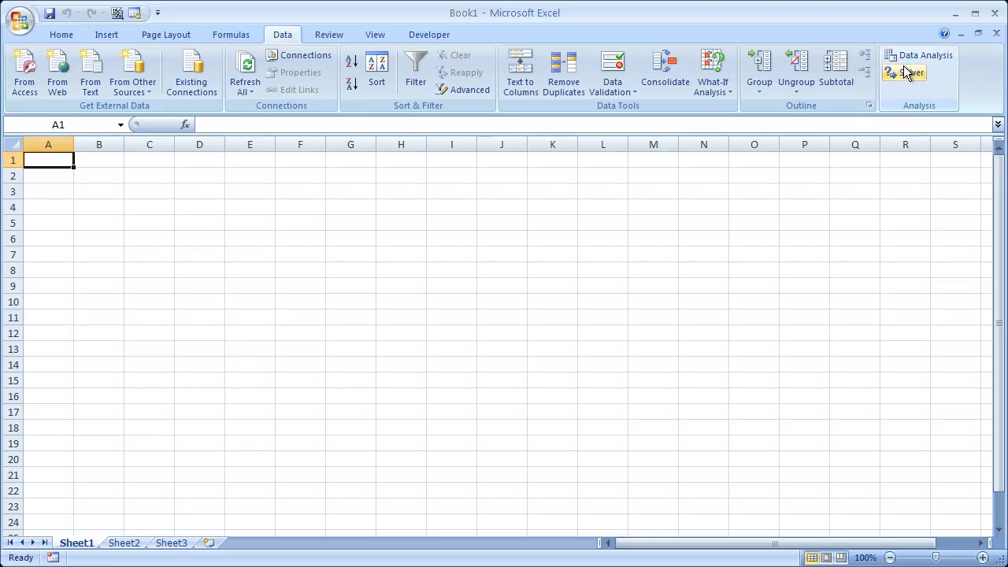
Step: Browse the Review, View, Data, Formulas, Page Layout and Insert ribbons, ending on Home
{"action": "left_click", "coordinate": [328, 36]}
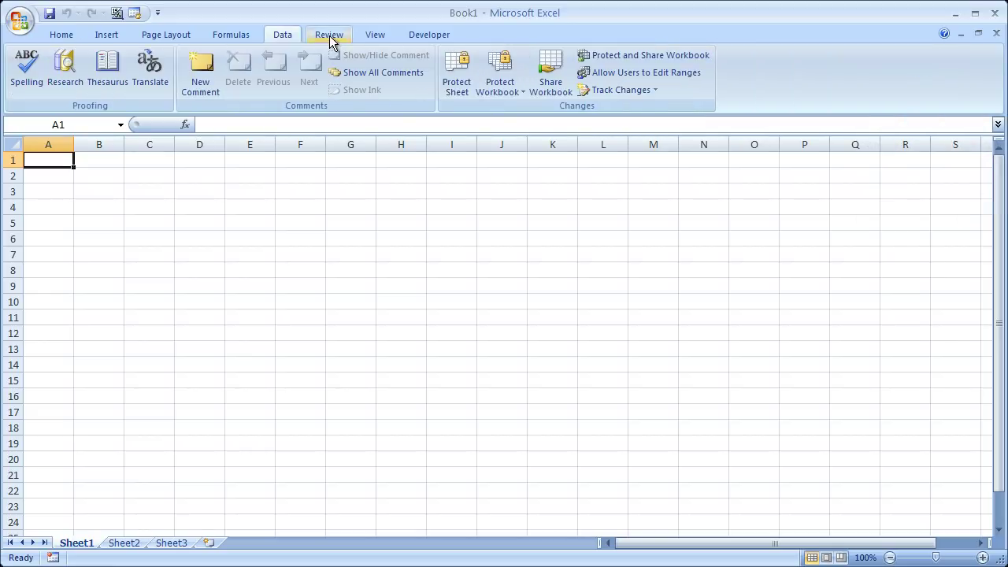
{"action": "left_click", "coordinate": [374, 37]}
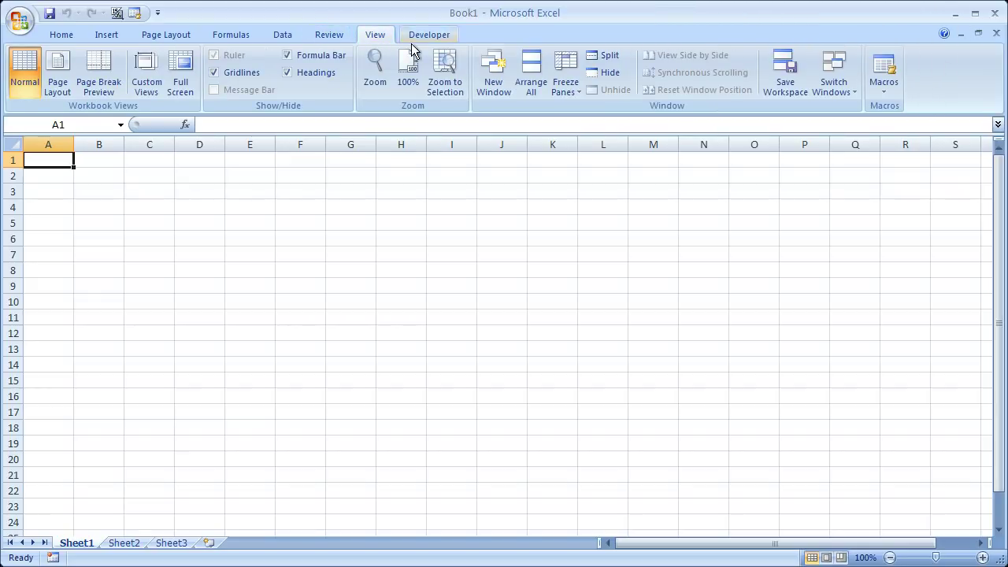
{"action": "left_click", "coordinate": [336, 34]}
{"action": "left_click", "coordinate": [283, 35]}
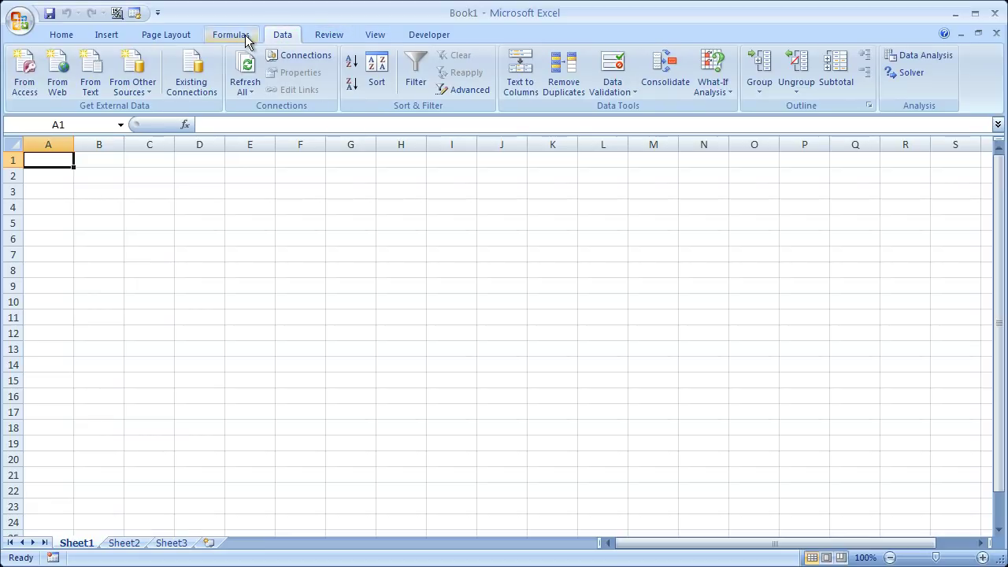
{"action": "left_click", "coordinate": [241, 35]}
{"action": "left_click", "coordinate": [169, 34]}
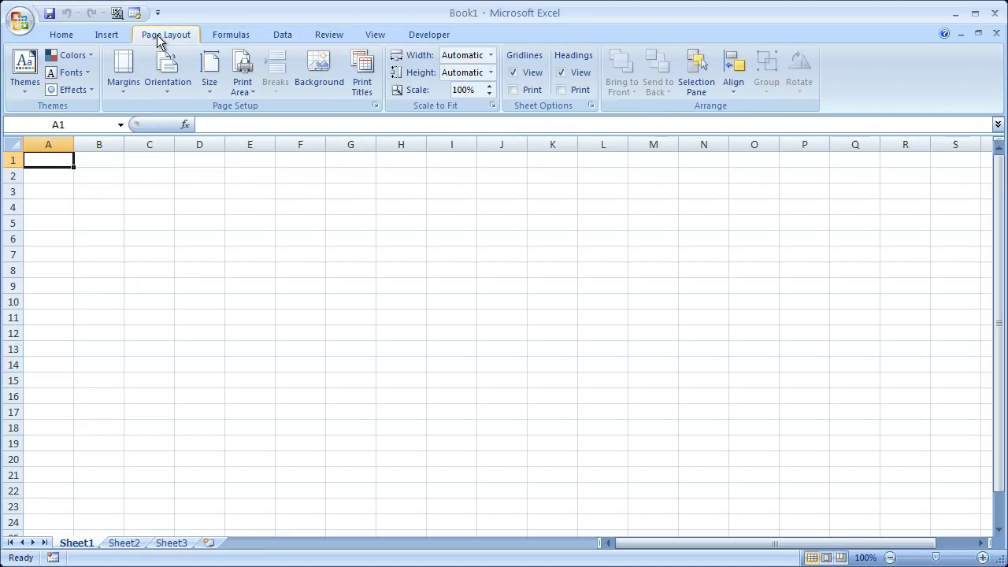
{"action": "left_click", "coordinate": [98, 35]}
{"action": "left_click", "coordinate": [60, 36]}
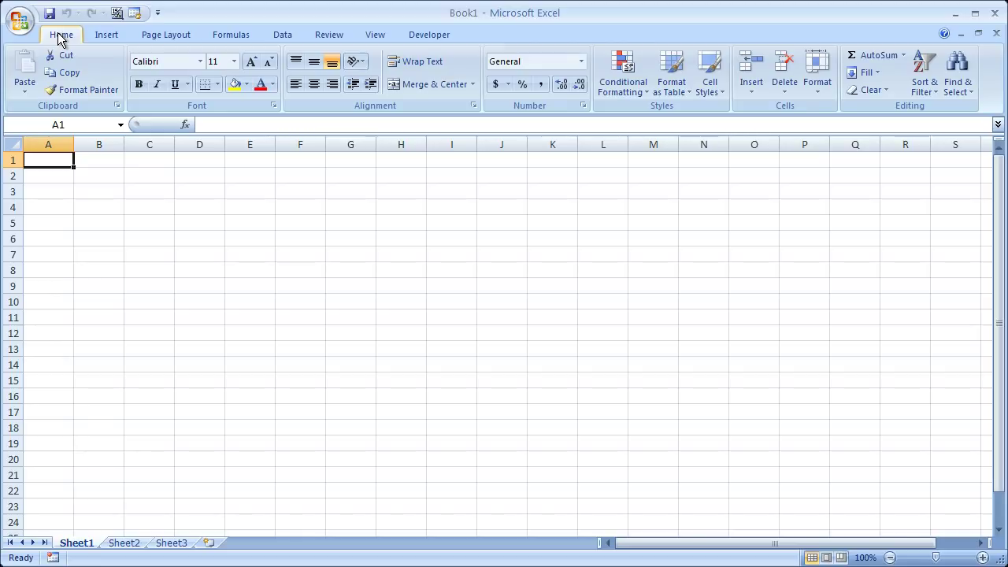
Step: Go to the Add-Ins category of Excel Options via the Office Button
{"action": "left_click", "coordinate": [18, 19]}
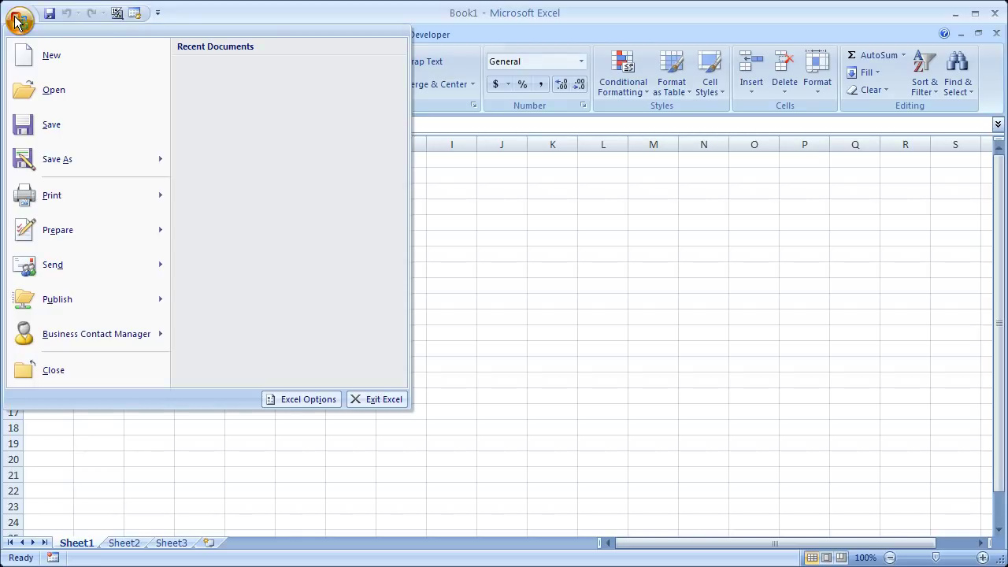
{"action": "left_click", "coordinate": [302, 400]}
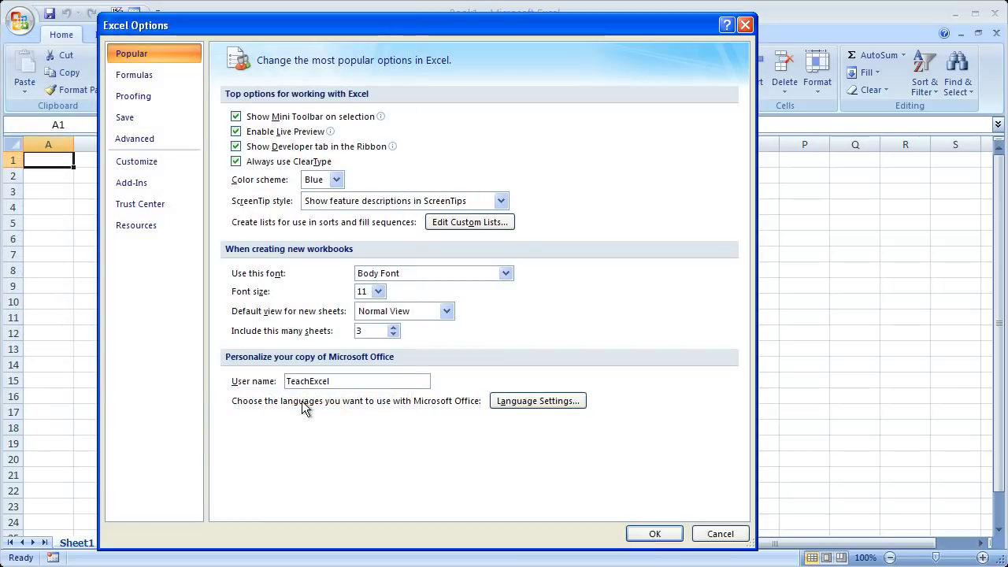
{"action": "left_click", "coordinate": [166, 183]}
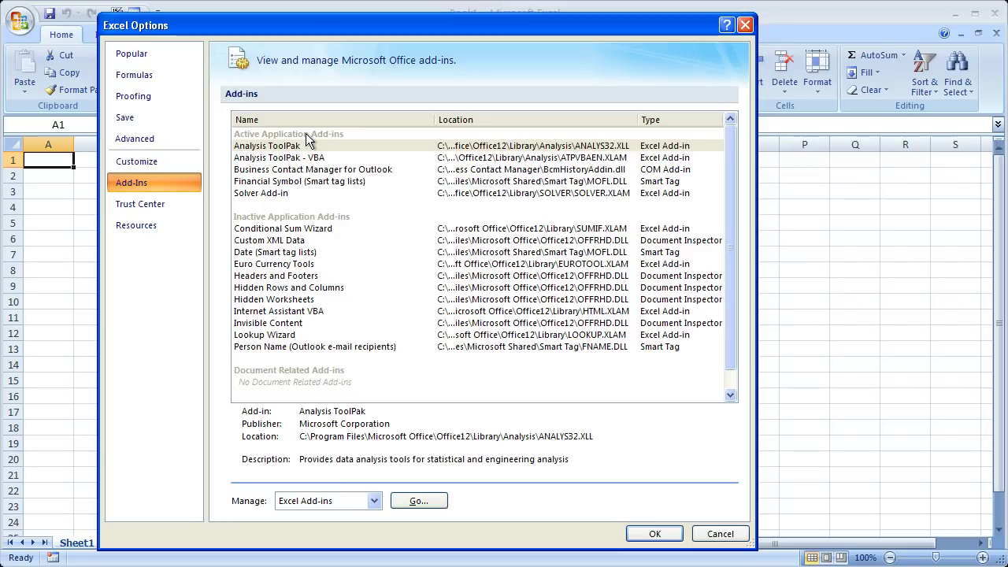
{"action": "left_click", "coordinate": [288, 148]}
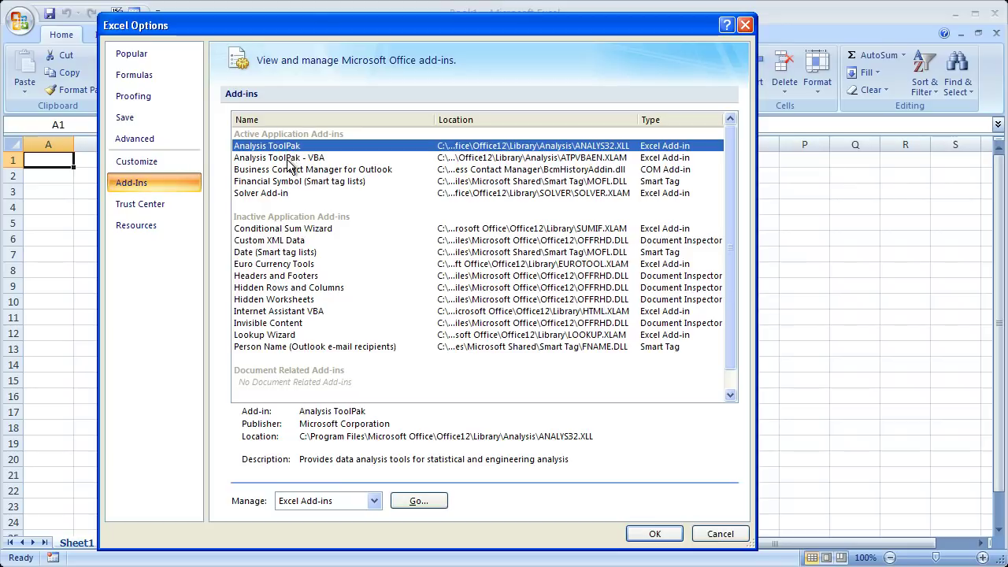
{"action": "left_click", "coordinate": [288, 159]}
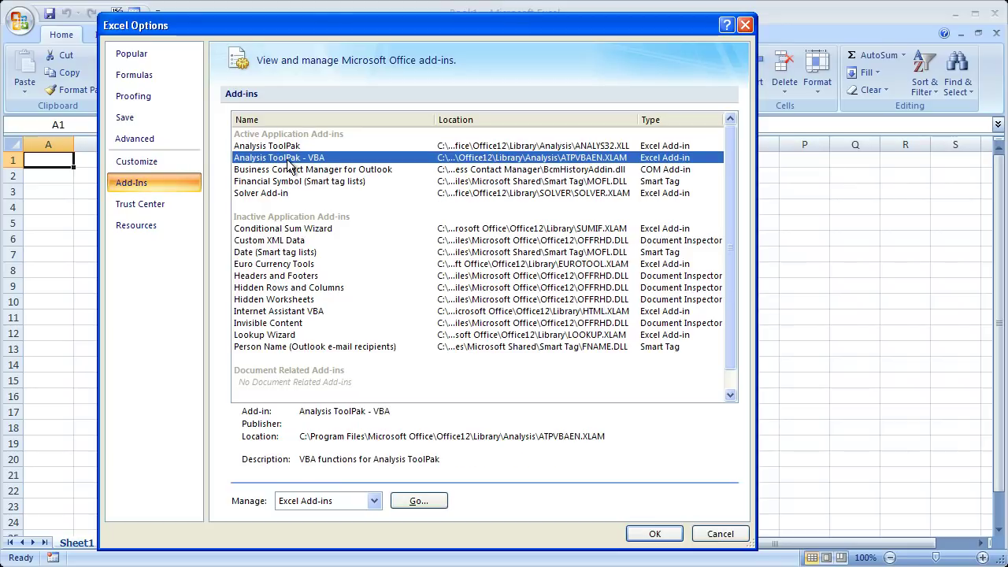
{"action": "left_click", "coordinate": [269, 194]}
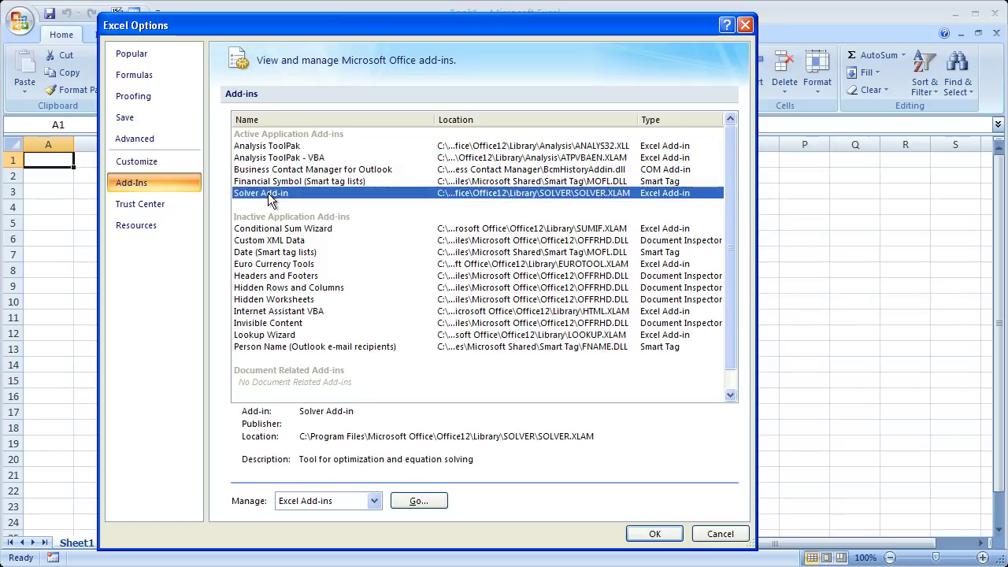
{"action": "left_click", "coordinate": [271, 157]}
{"action": "left_click", "coordinate": [271, 146]}
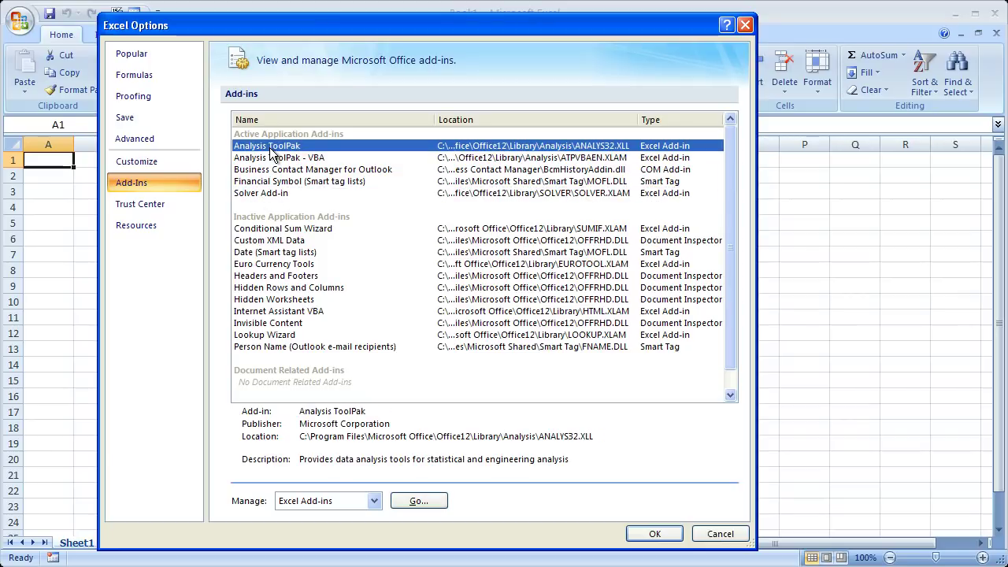
{"action": "left_click", "coordinate": [286, 229]}
{"action": "left_click", "coordinate": [289, 240]}
{"action": "left_click", "coordinate": [283, 264]}
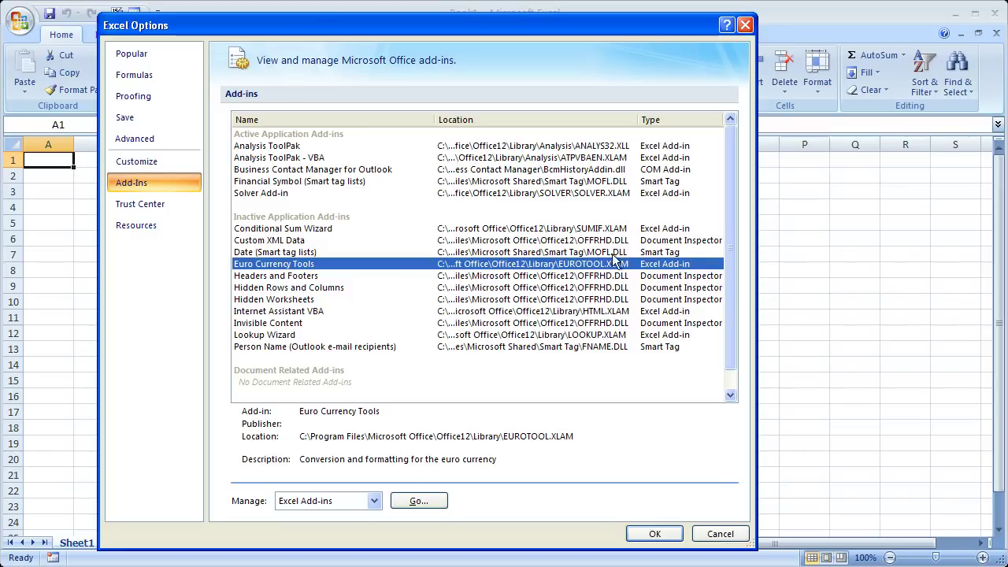
{"action": "left_click", "coordinate": [680, 230]}
{"action": "left_click", "coordinate": [682, 241]}
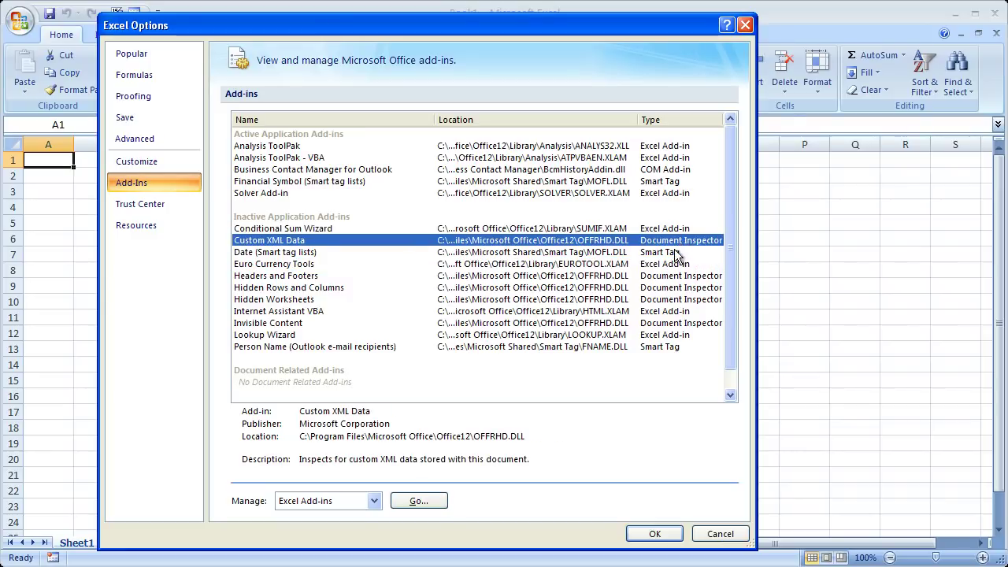
{"action": "left_click", "coordinate": [675, 254]}
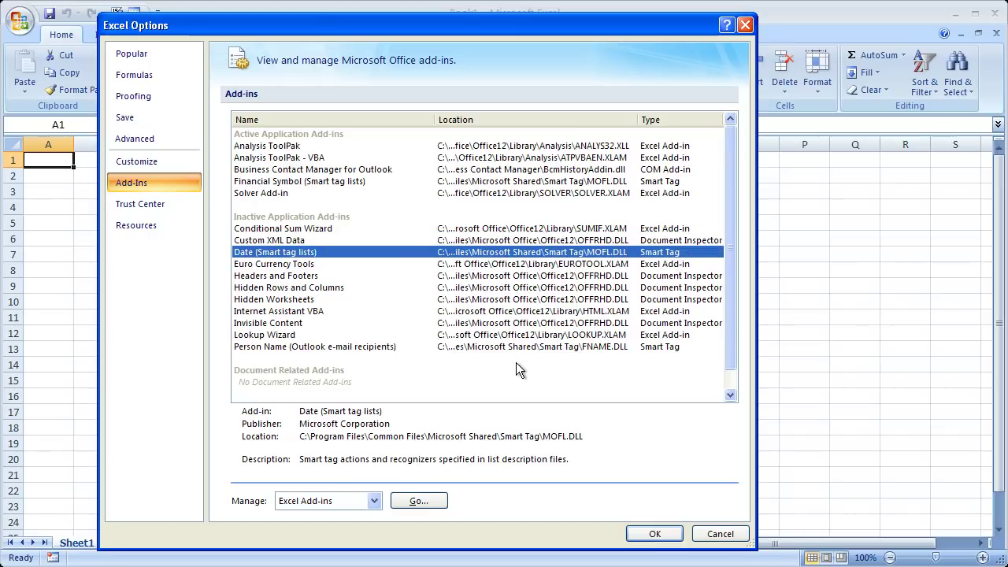
{"action": "left_click", "coordinate": [654, 230]}
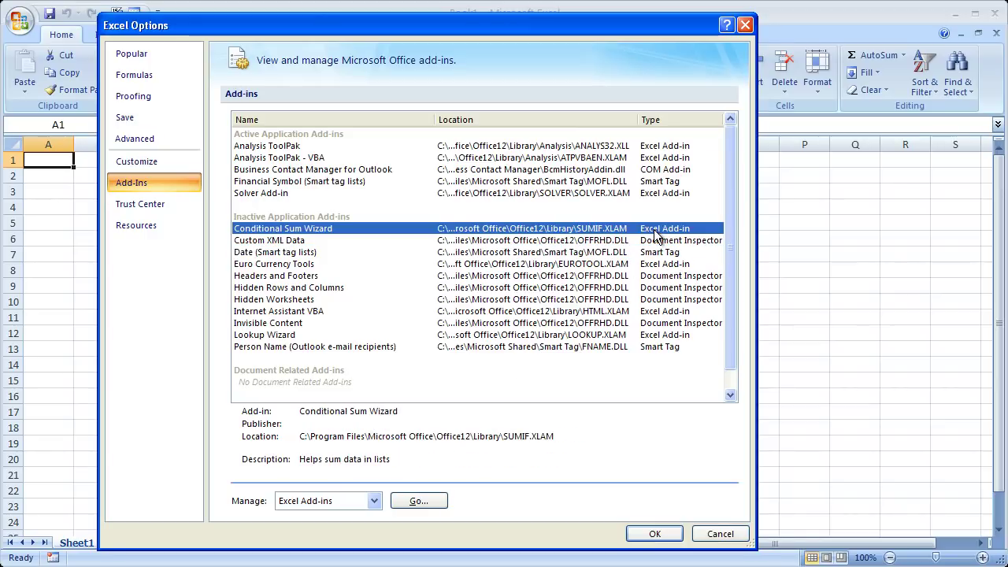
{"action": "left_click", "coordinate": [375, 502]}
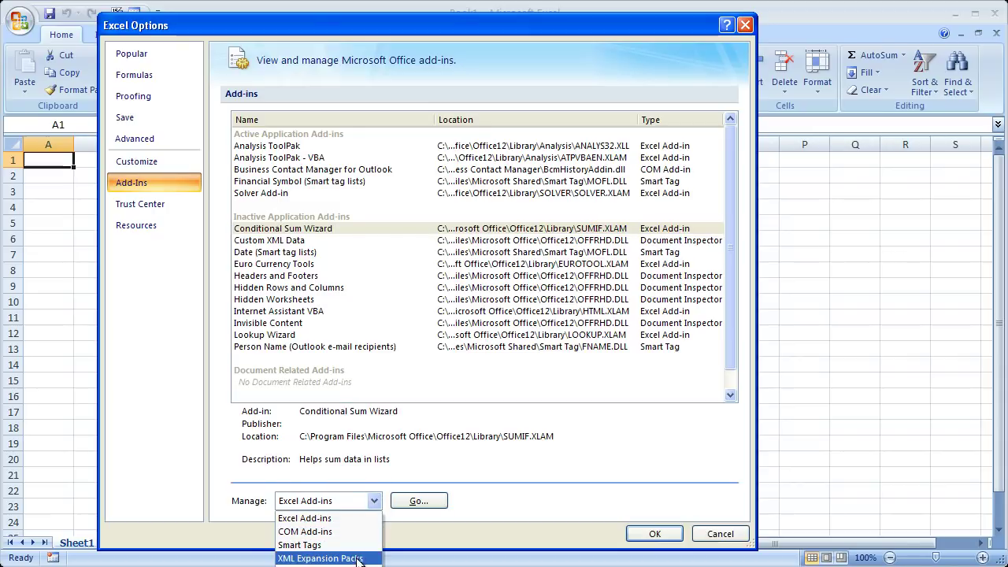
{"action": "left_click", "coordinate": [356, 519]}
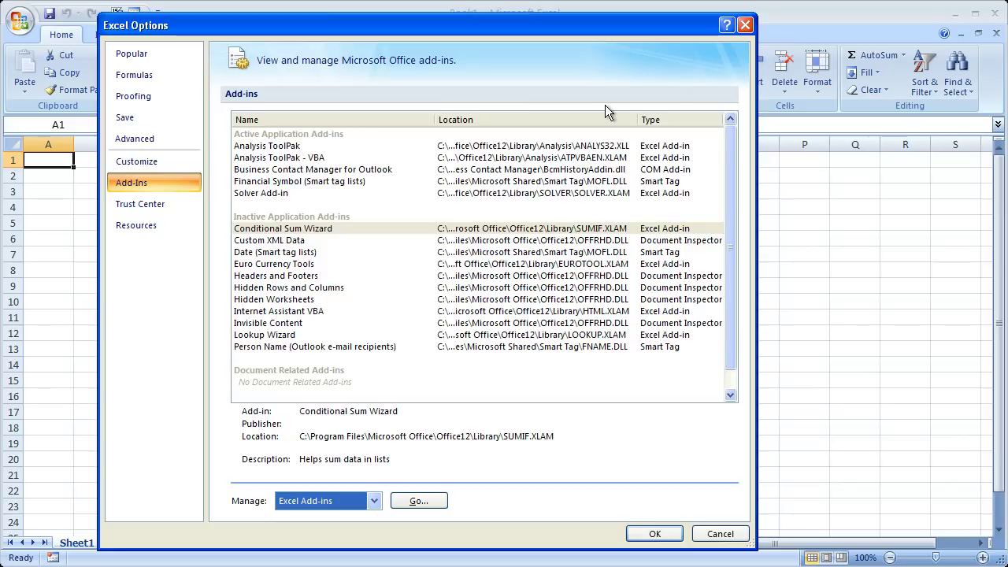
Step: Uncheck Solver Add-in, Analysis ToolPak - VBA and Analysis ToolPak in the Excel Add-Ins dialog
{"action": "left_click", "coordinate": [666, 148]}
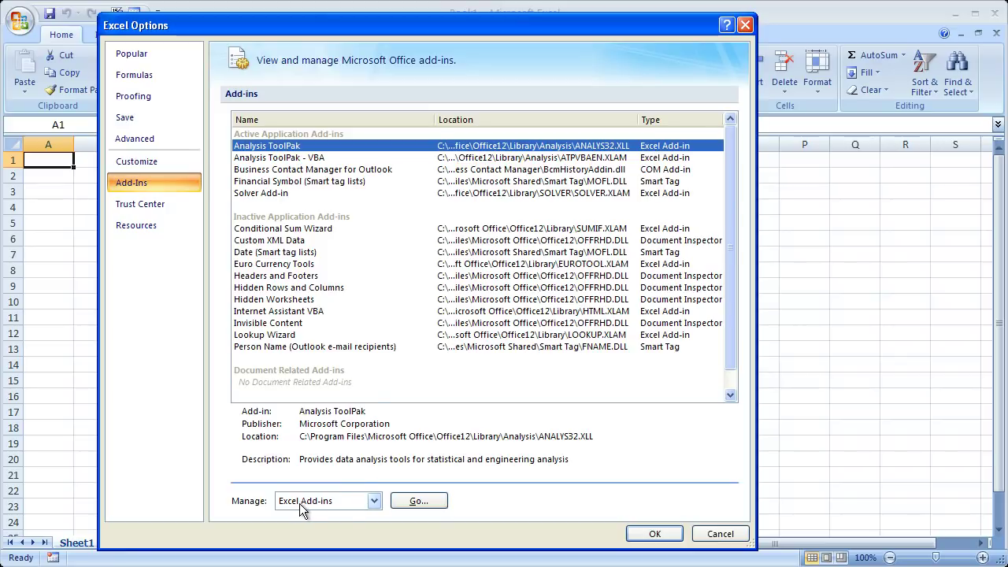
{"action": "left_click", "coordinate": [405, 508]}
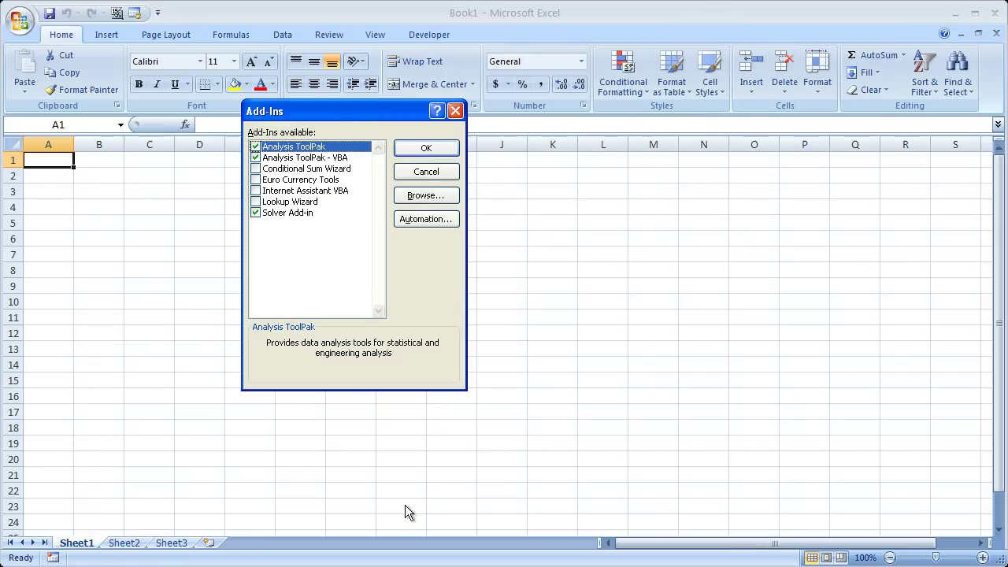
{"action": "left_click", "coordinate": [256, 212]}
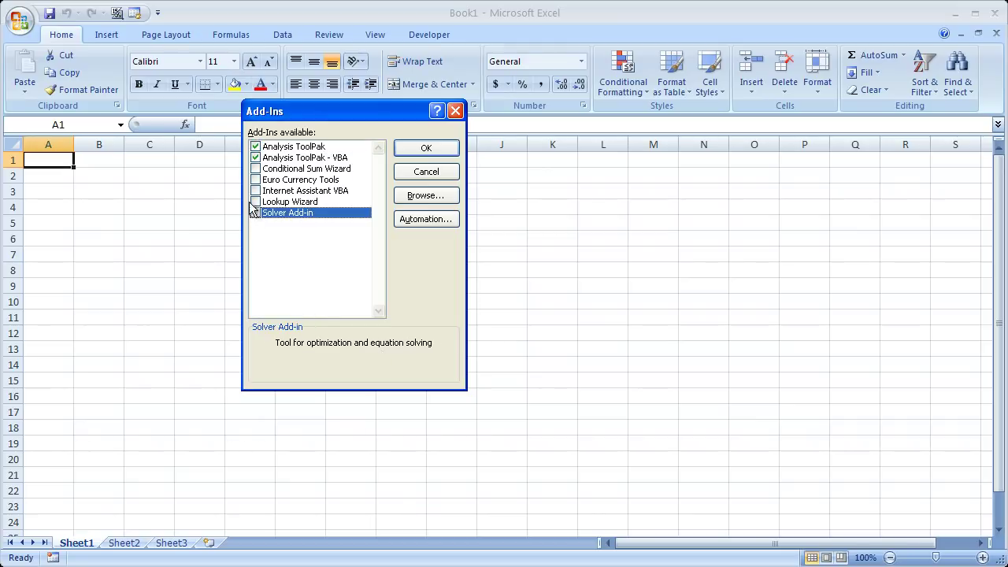
{"action": "left_click", "coordinate": [255, 157]}
{"action": "left_click", "coordinate": [255, 146]}
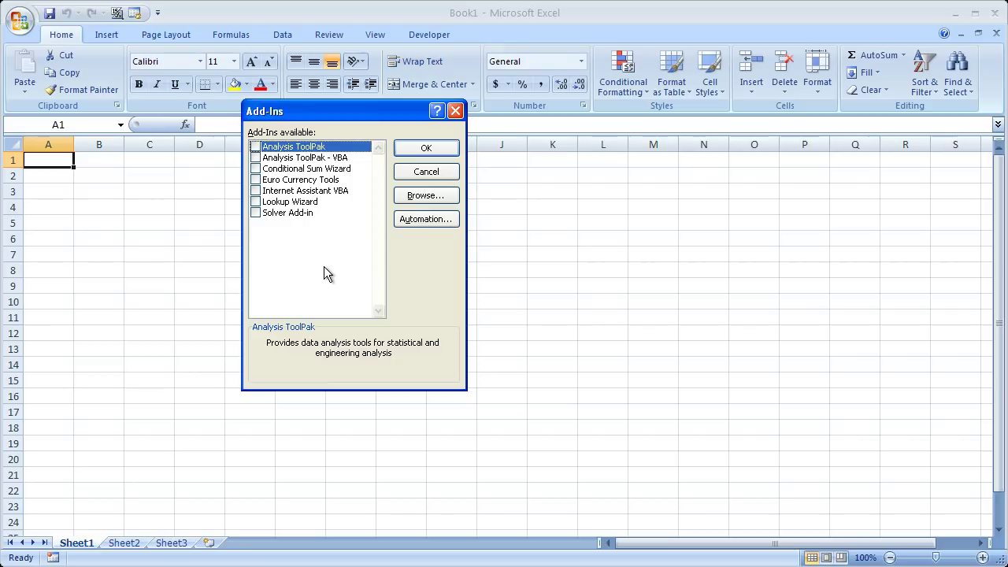
Step: Apply the add-in changes and check the Data tab no longer has an Analysis group
{"action": "left_click", "coordinate": [422, 150]}
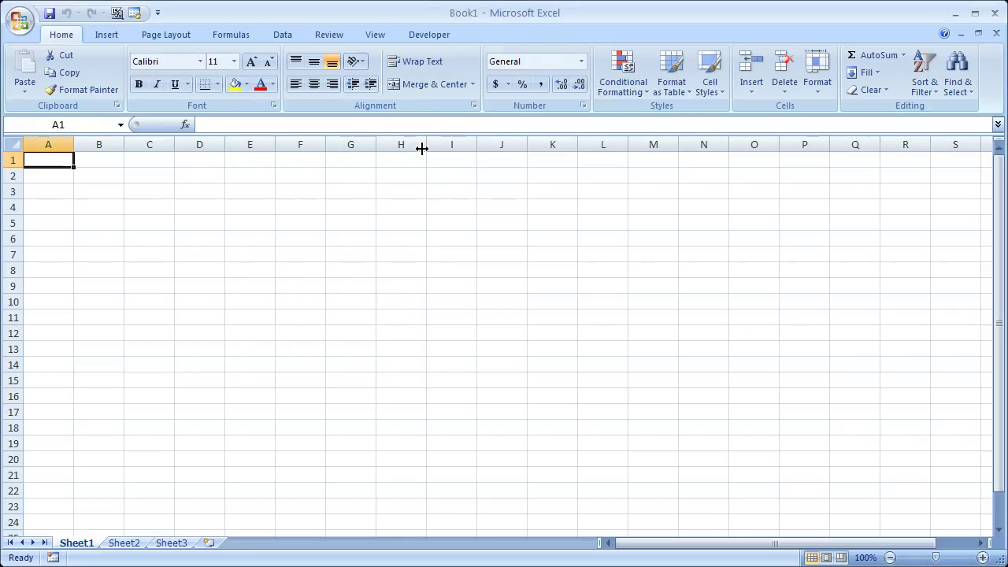
{"action": "left_click", "coordinate": [280, 35]}
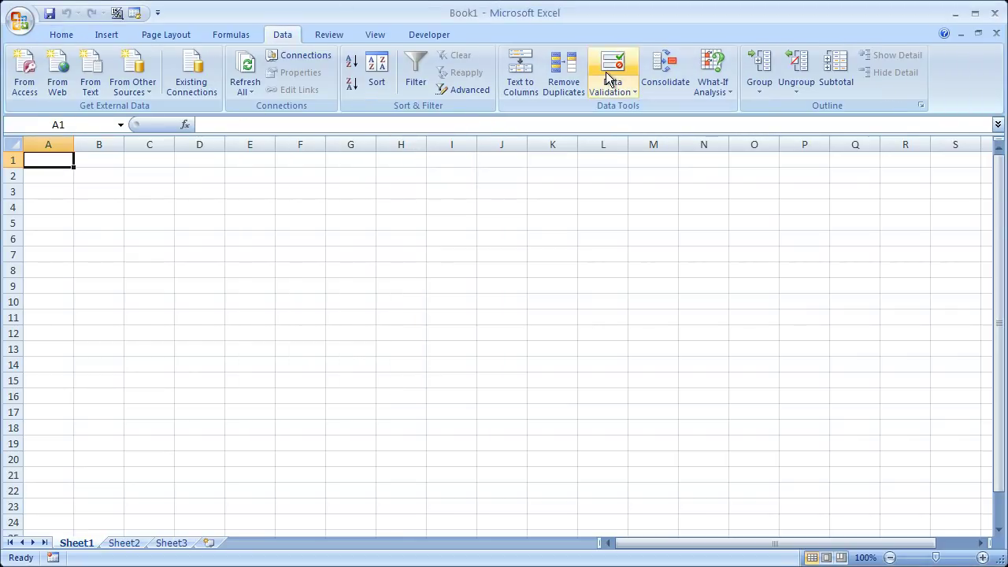